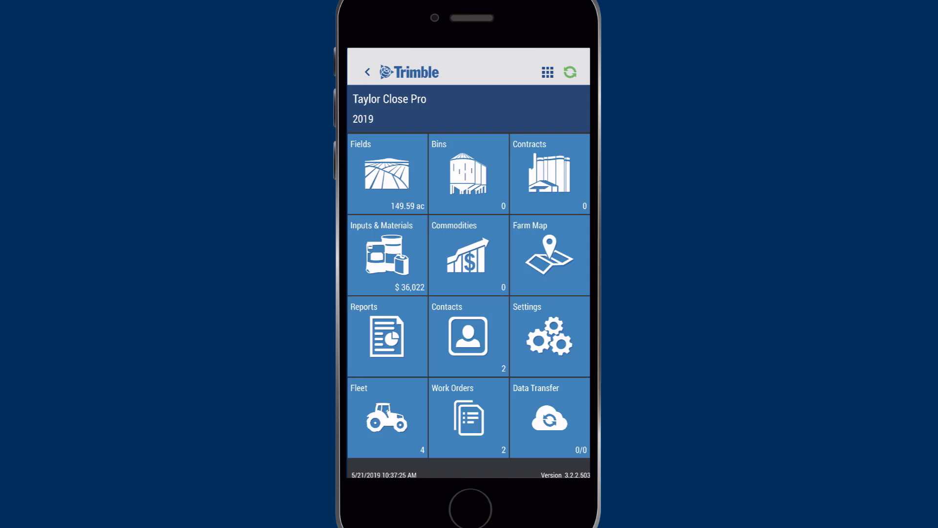
Open field #12's seeding records and create a new seeding task.
{"action": "left_click", "coordinate": [387, 175]}
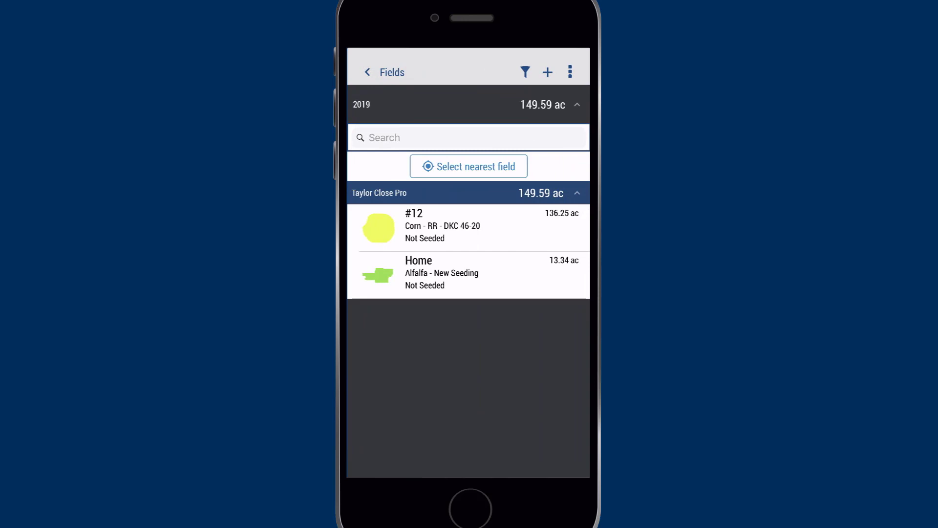
{"action": "left_click", "coordinate": [465, 227]}
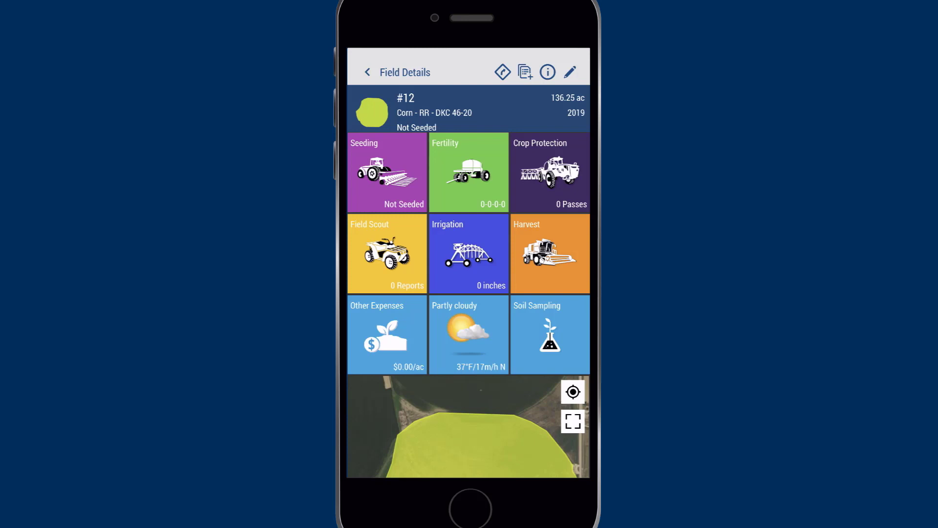
{"action": "left_click", "coordinate": [387, 176]}
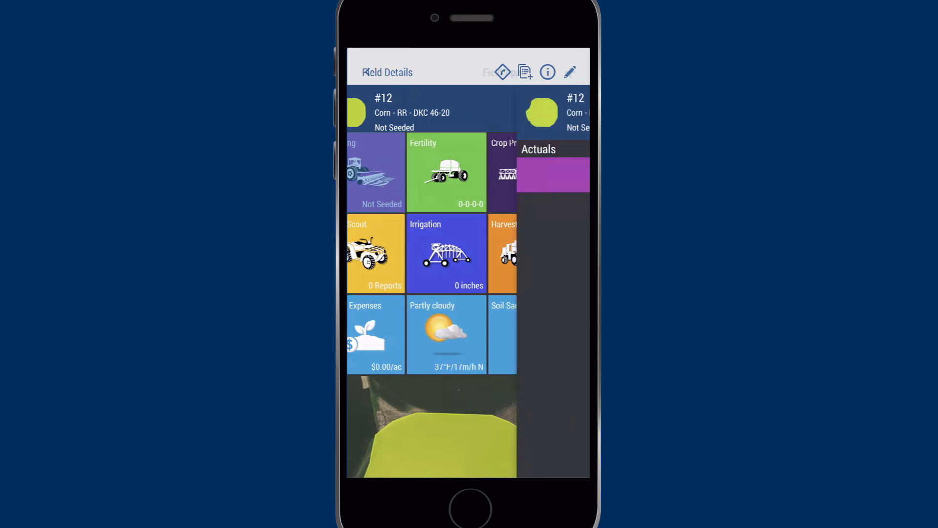
{"action": "left_click", "coordinate": [571, 72]}
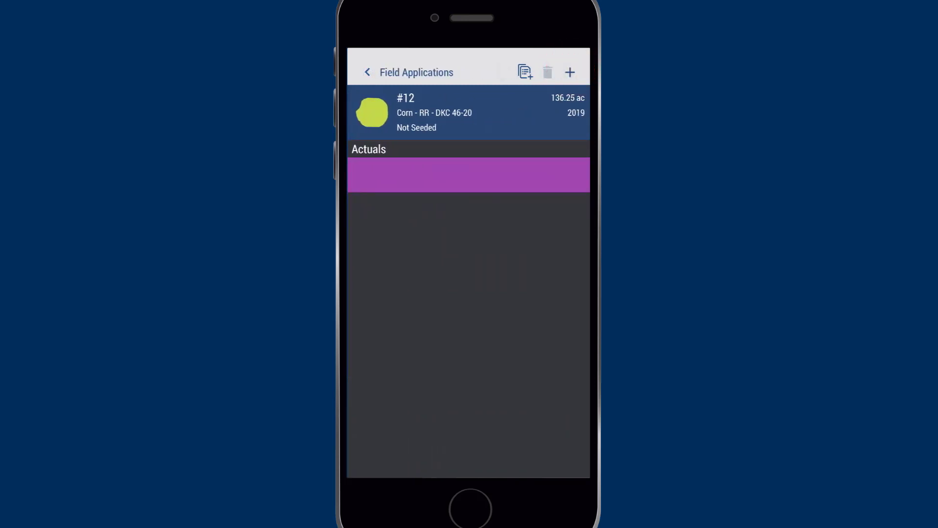
Rename the task to Planting and set start and stop times totalling 7.00 hours.
{"action": "left_click", "coordinate": [567, 177]}
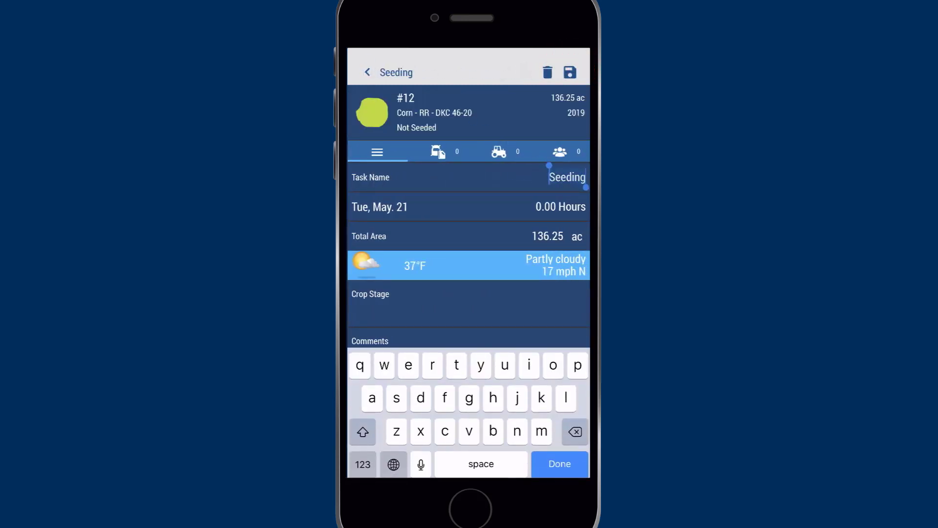
{"action": "key", "text": "BackSpace"}
{"action": "key", "text": "BackSpace"}
{"action": "key", "text": "BackSpace"}
{"action": "type", "text": "Plant"}
{"action": "type", "text": "ing"}
{"action": "left_click", "coordinate": [561, 207]}
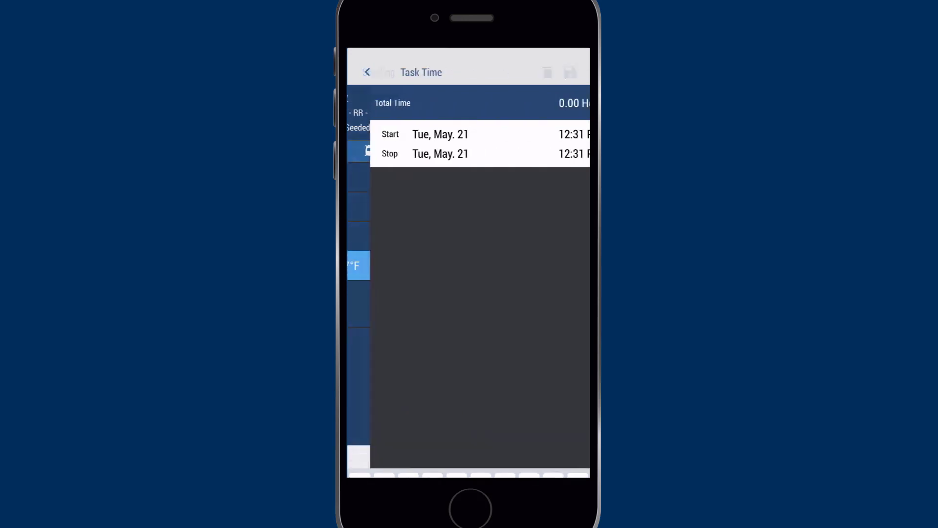
{"action": "left_click", "coordinate": [557, 135]}
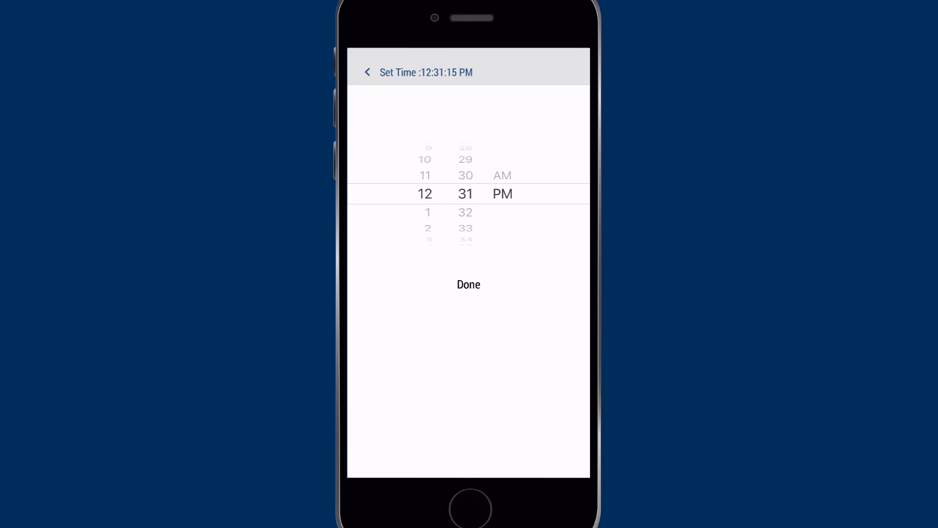
{"action": "scroll", "coordinate": [427, 194], "scroll_direction": "down", "scroll_amount": 5}
{"action": "left_click", "coordinate": [468, 285]}
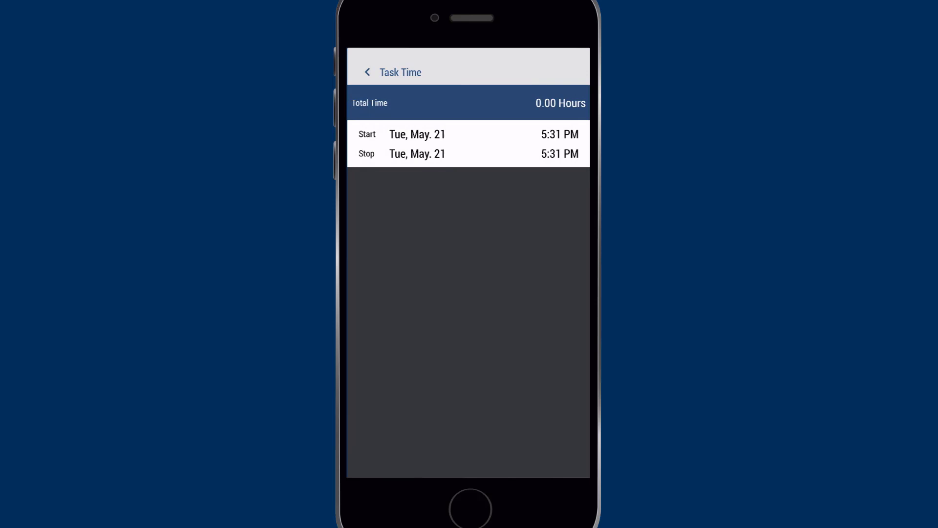
{"action": "left_click", "coordinate": [557, 154]}
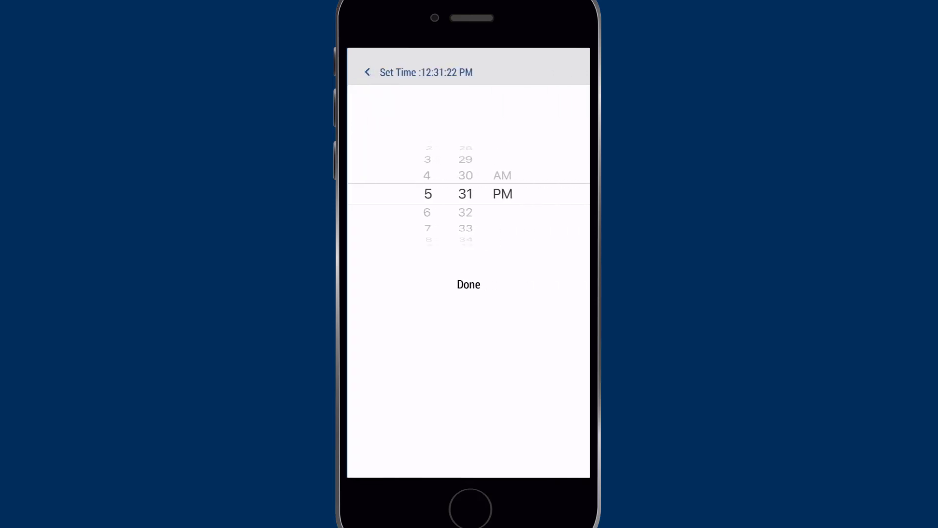
{"action": "scroll", "coordinate": [427, 194], "scroll_direction": "up", "scroll_amount": 7}
{"action": "left_click", "coordinate": [502, 194]}
{"action": "left_click", "coordinate": [468, 285]}
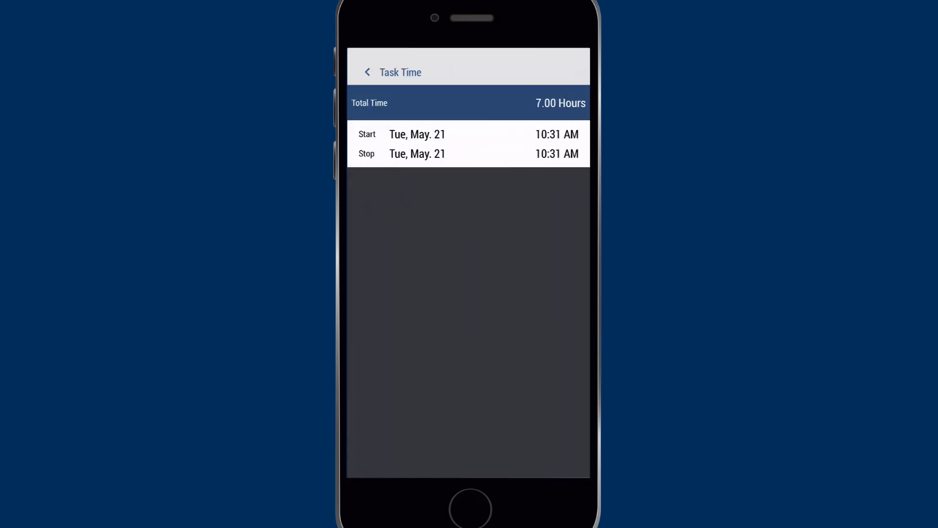
{"action": "left_click", "coordinate": [367, 72]}
{"action": "left_click", "coordinate": [509, 293]}
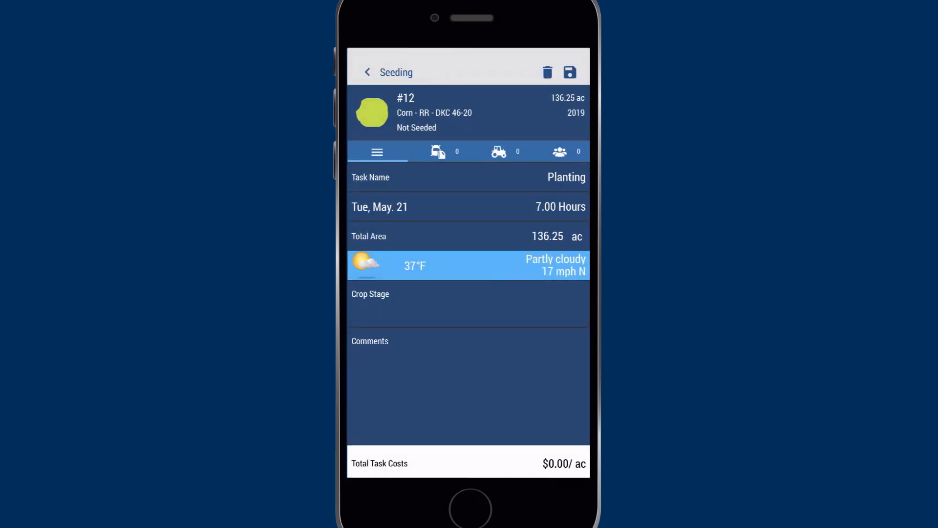
Accept the partly cloudy, 37°F weather unchanged and view the empty materials list.
{"action": "left_click", "coordinate": [469, 264]}
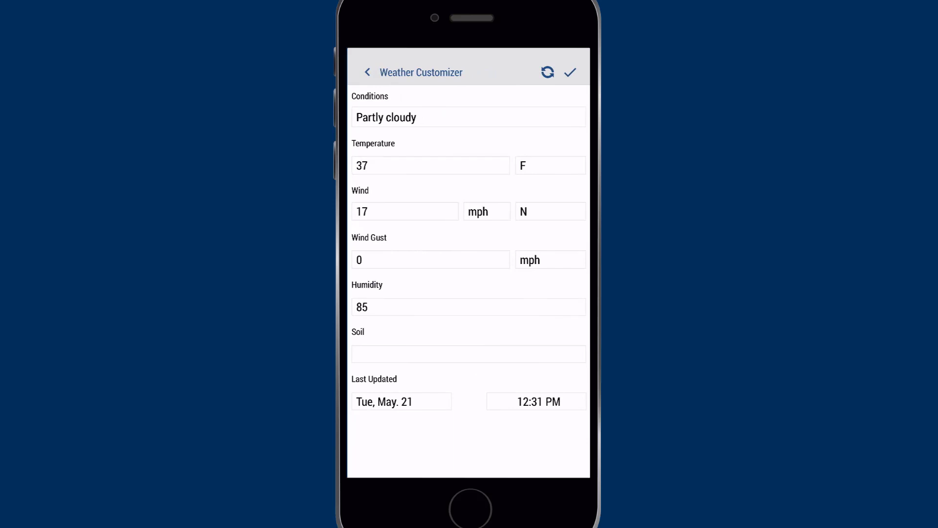
{"action": "left_click", "coordinate": [570, 72]}
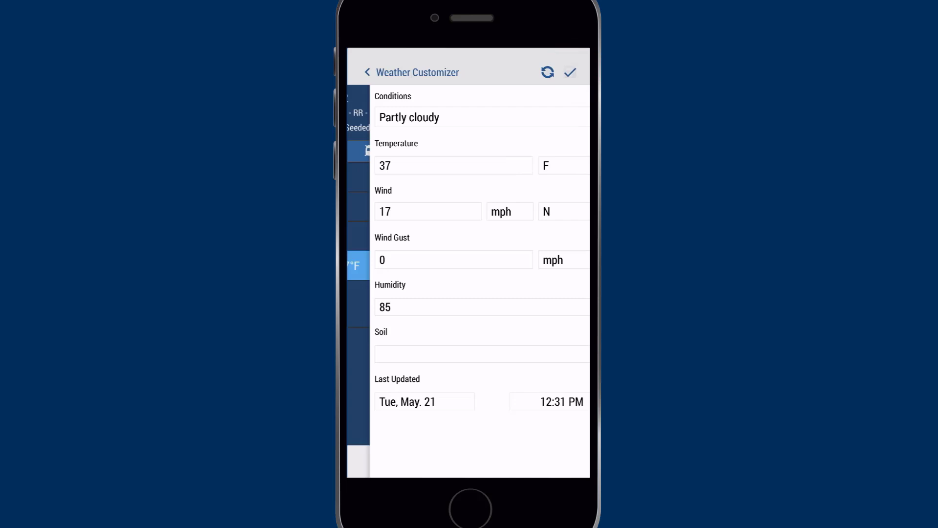
{"action": "left_click", "coordinate": [438, 152]}
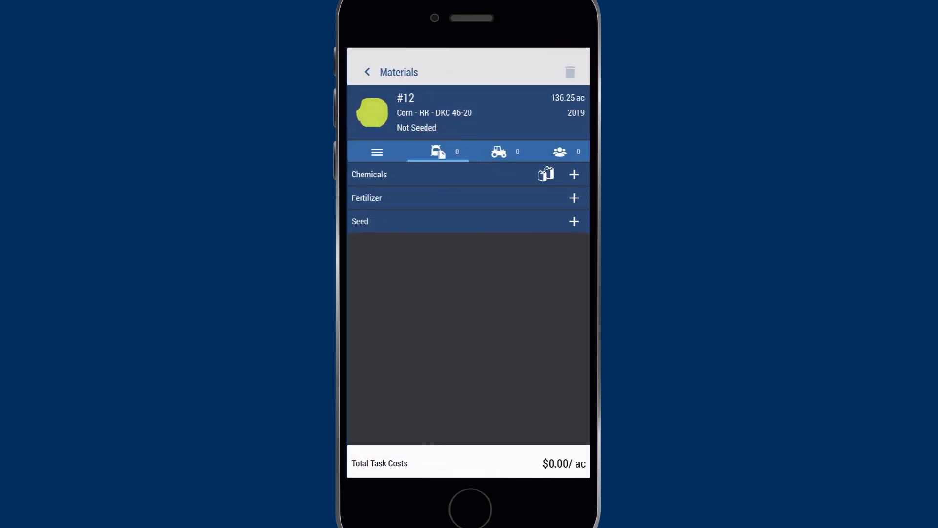
Add owned seed RR DKC 46-20 at 32000 seeds/ac, costing $100.00/ac.
{"action": "left_click", "coordinate": [574, 221]}
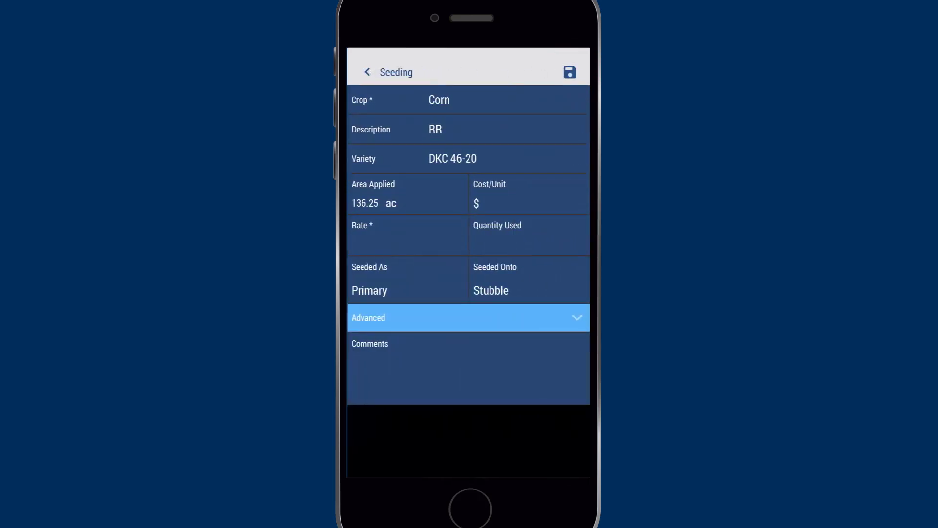
{"action": "left_click", "coordinate": [362, 99]}
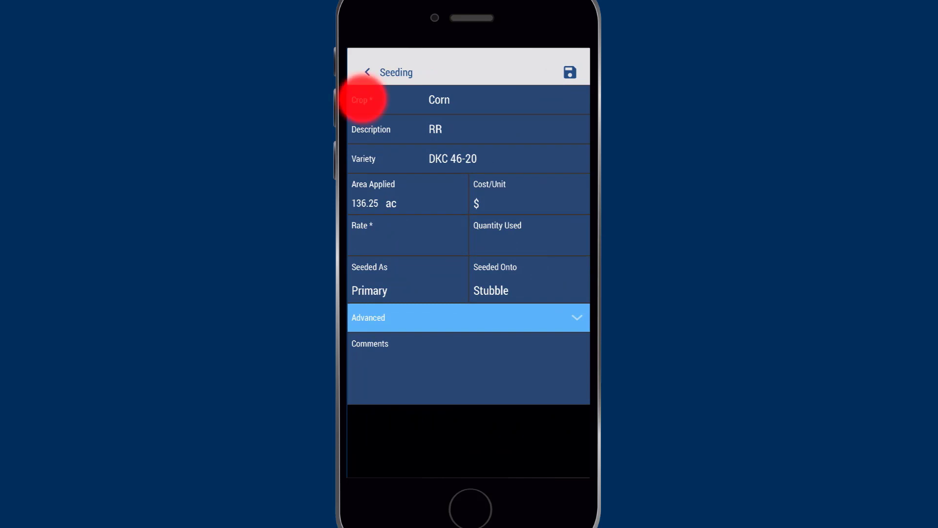
{"action": "left_click", "coordinate": [469, 128]}
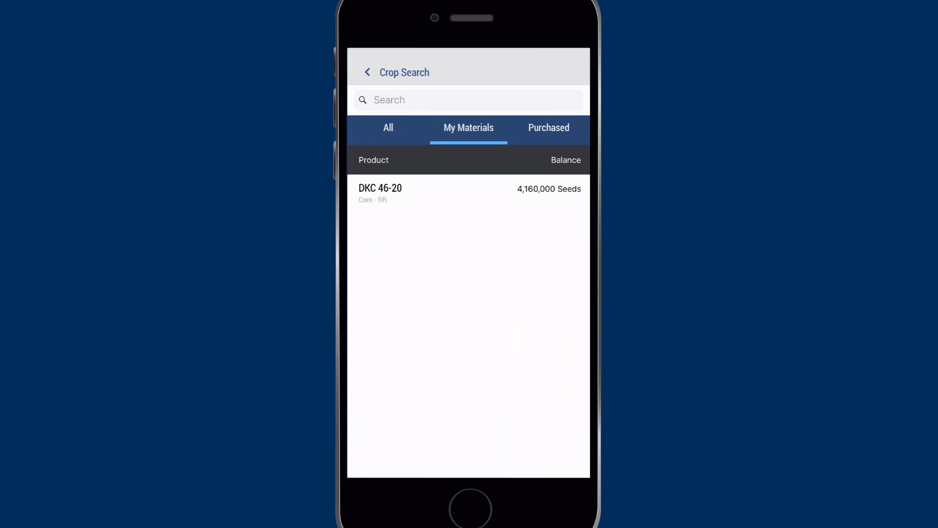
{"action": "left_click", "coordinate": [381, 189]}
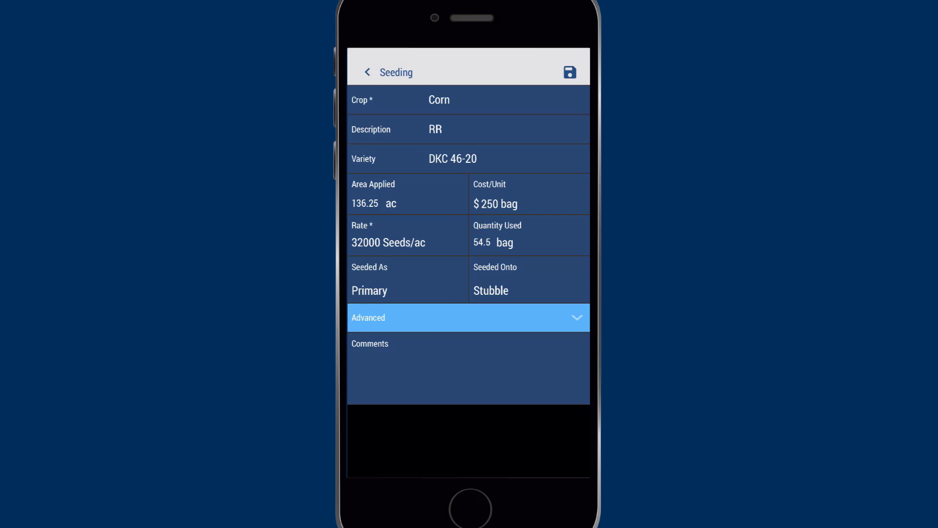
{"action": "left_click", "coordinate": [569, 72]}
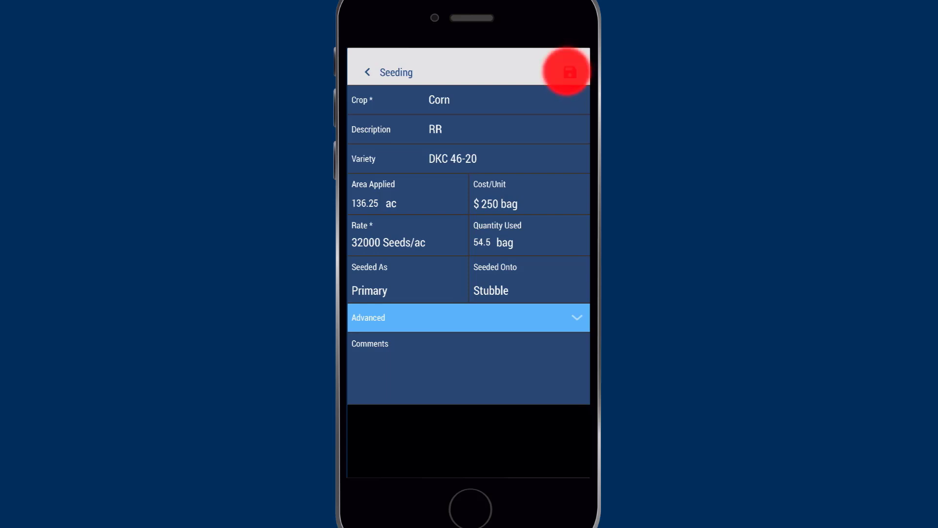
Add single-product fertilizer 32-0-0 UAN 32% (Liquid) at 3 gal/ac.
{"action": "left_click", "coordinate": [443, 152]}
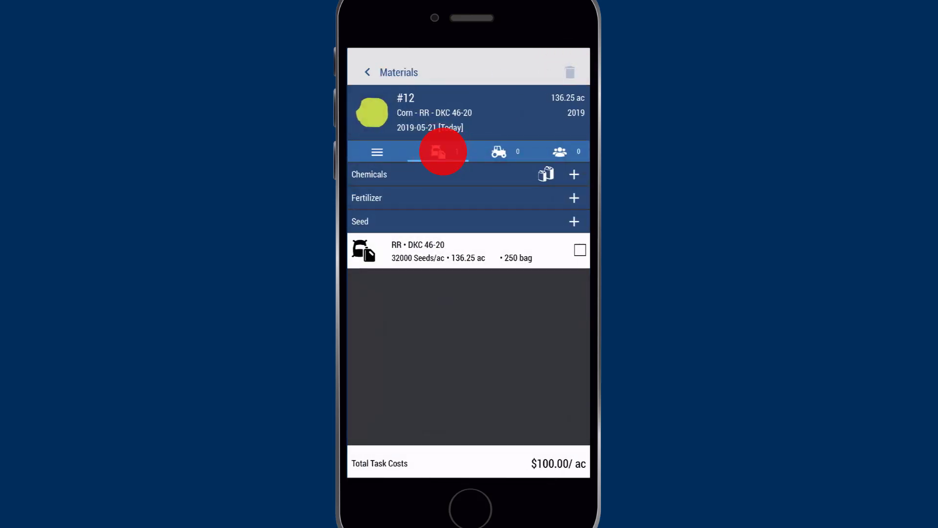
{"action": "left_click", "coordinate": [469, 238]}
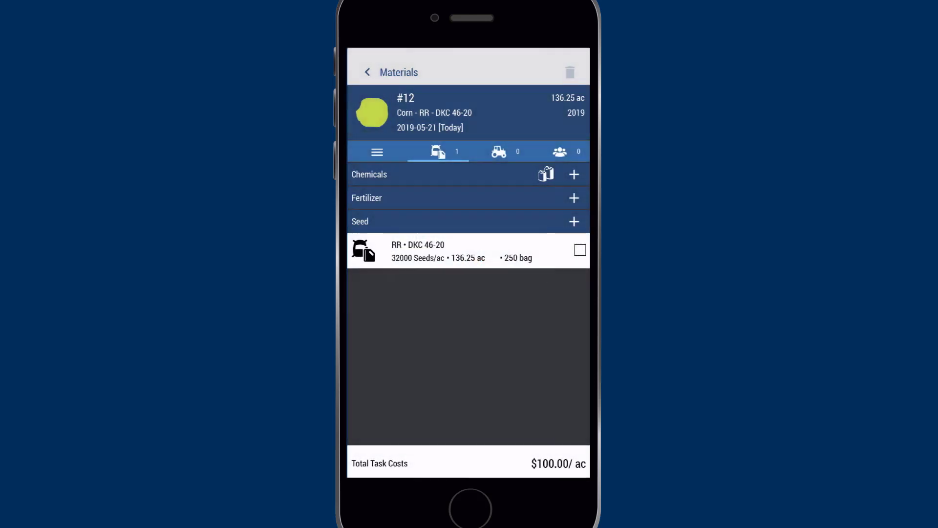
{"action": "left_click", "coordinate": [433, 110]}
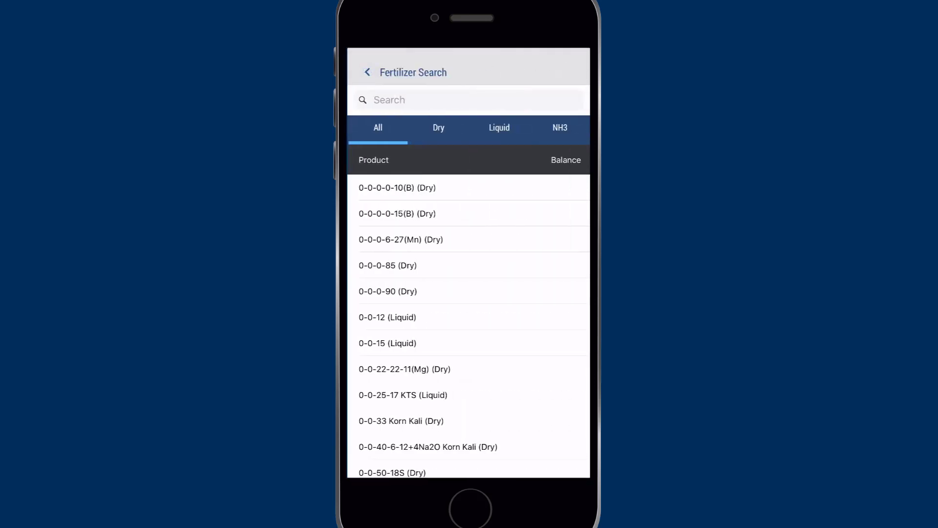
{"action": "left_click", "coordinate": [440, 99]}
{"action": "left_click", "coordinate": [363, 464]}
{"action": "left_click", "coordinate": [409, 365]}
{"action": "type", "text": "32"}
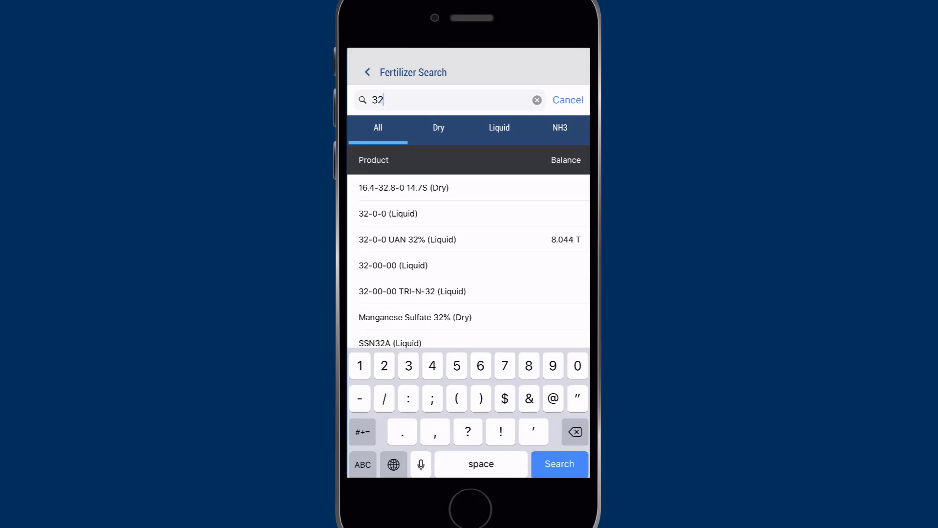
{"action": "left_click", "coordinate": [444, 240]}
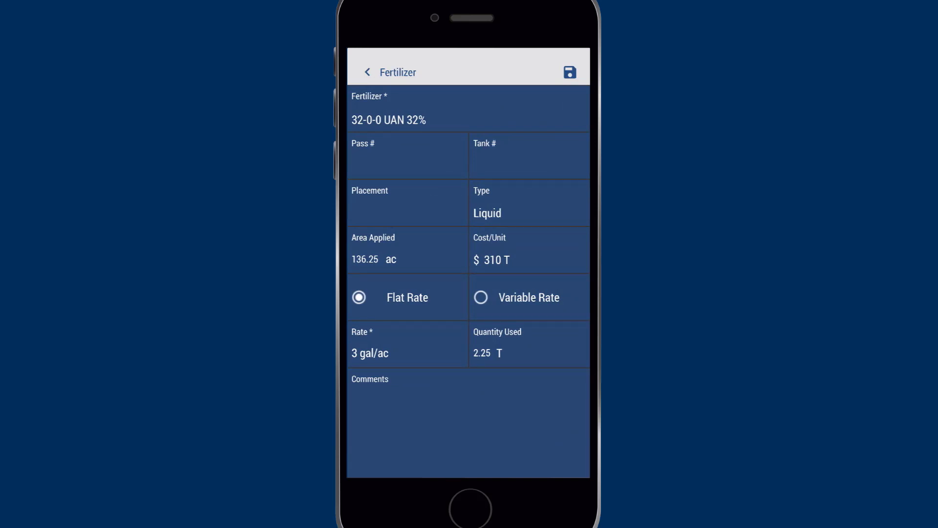
{"action": "left_click", "coordinate": [570, 72]}
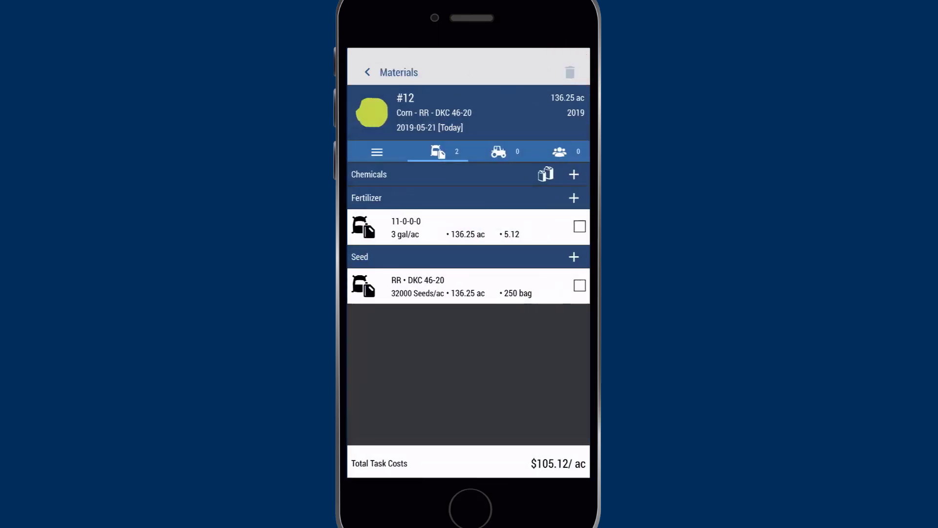
Add vehicle JD 8370R and implement JD 1770 CCS Planter to the task.
{"action": "left_click", "coordinate": [505, 152]}
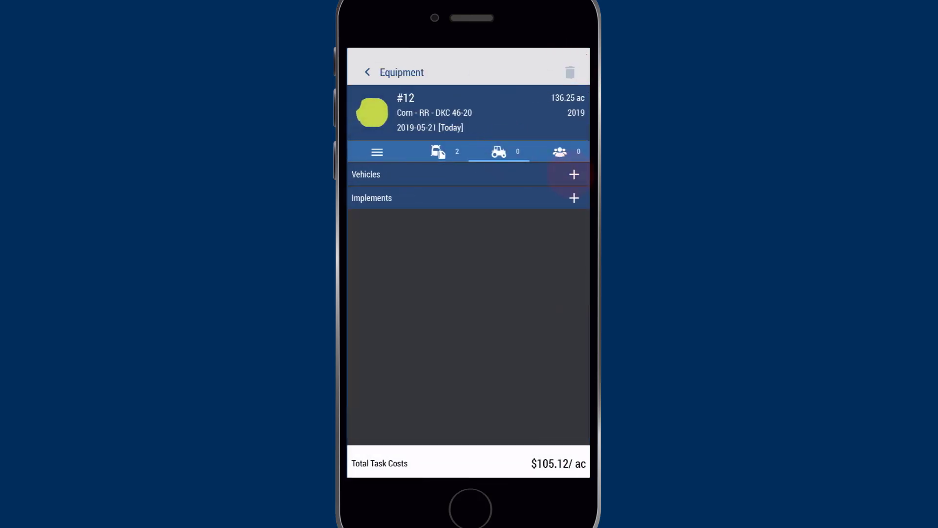
{"action": "left_click", "coordinate": [573, 174]}
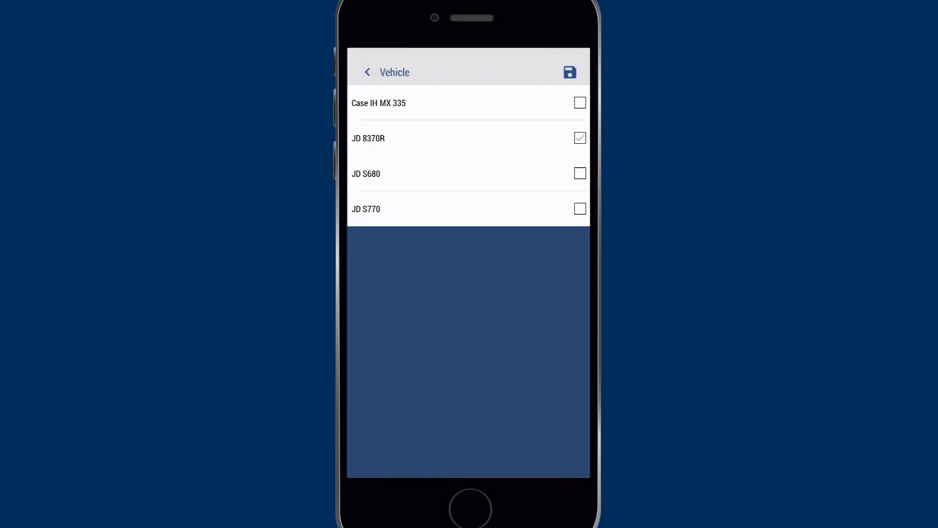
{"action": "left_click", "coordinate": [570, 72]}
{"action": "left_click", "coordinate": [572, 231]}
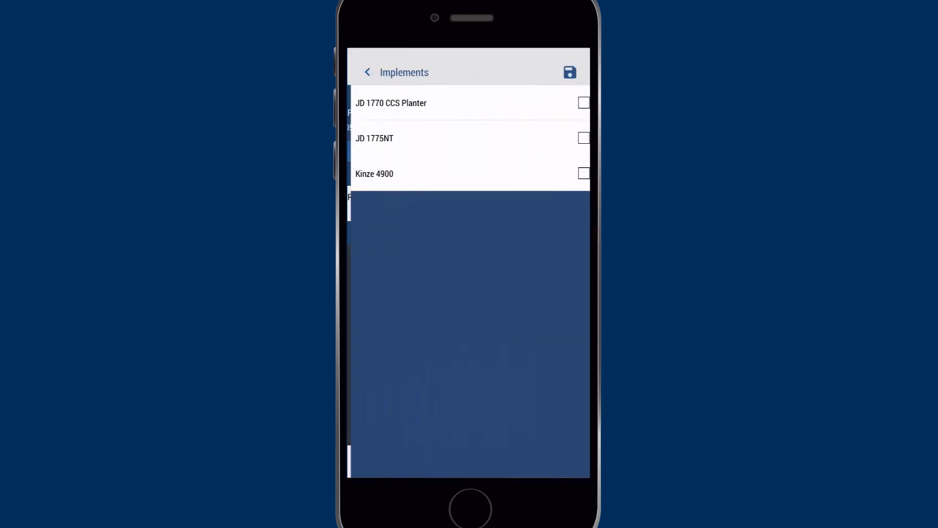
{"action": "left_click", "coordinate": [570, 72]}
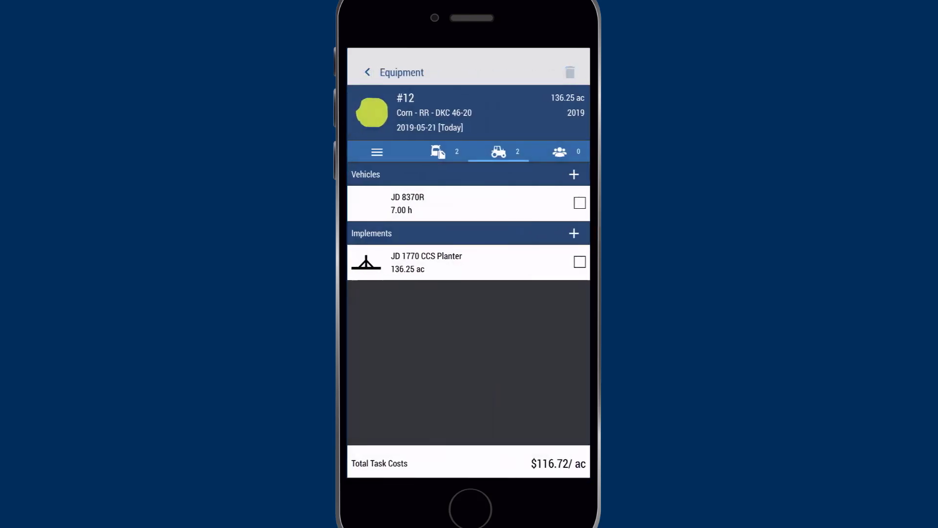
{"action": "left_click", "coordinate": [565, 152]}
{"action": "left_click", "coordinate": [570, 72]}
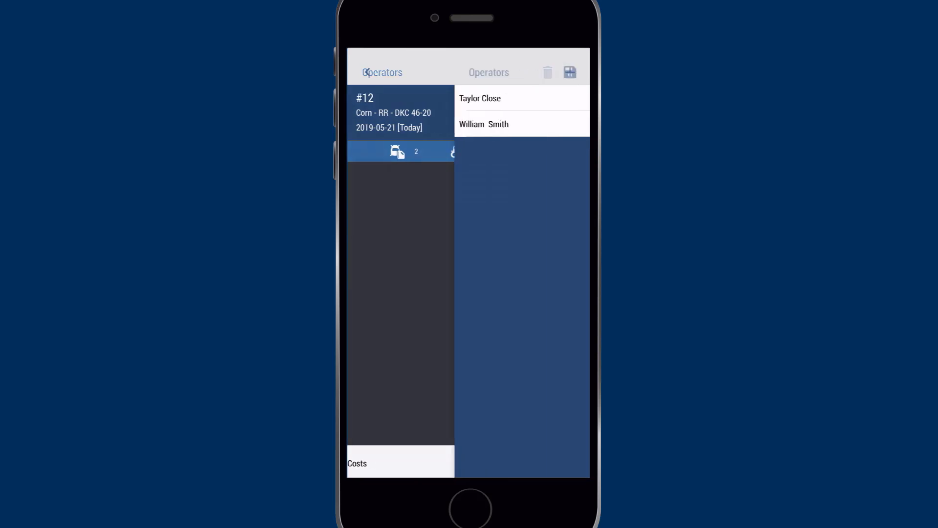
{"action": "left_click", "coordinate": [580, 124]}
{"action": "left_click", "coordinate": [570, 71]}
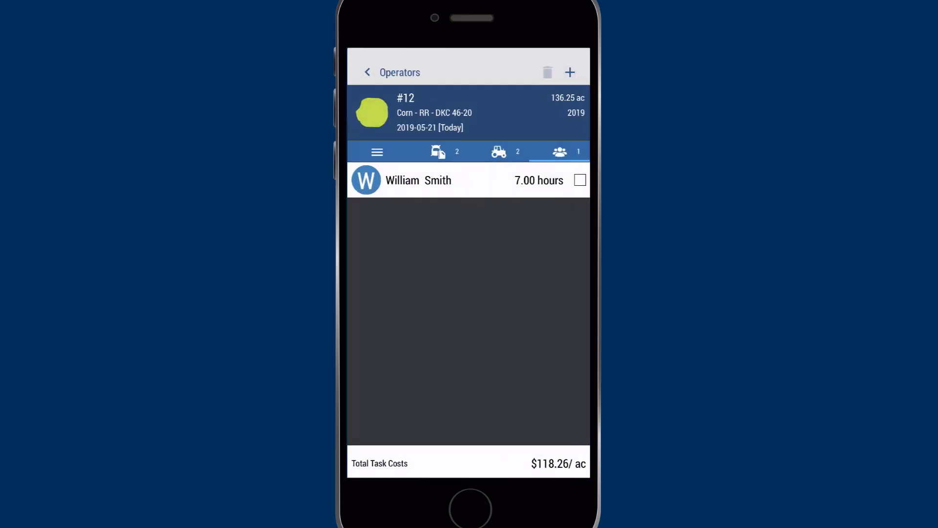
Show the Planting task summary: Tue, May 21, 7.00 hours, 136.25 ac.
{"action": "left_click", "coordinate": [505, 152]}
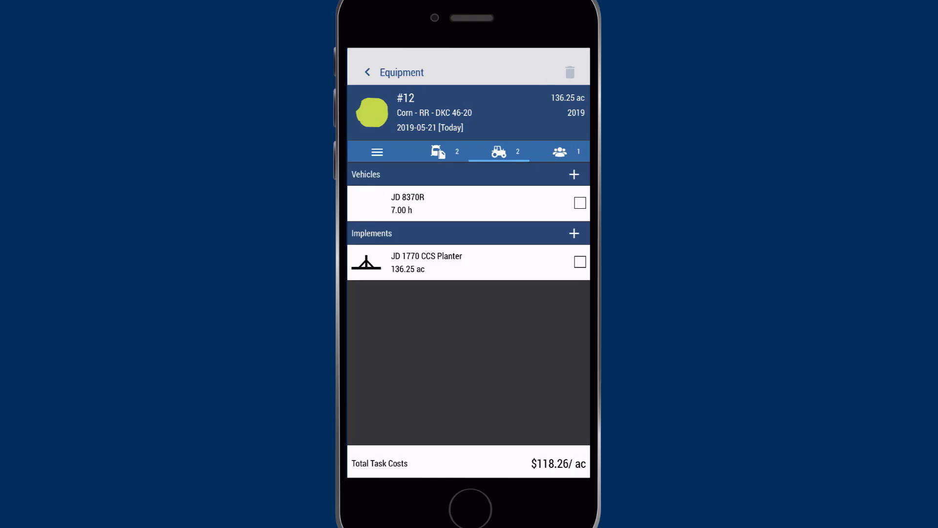
{"action": "left_click", "coordinate": [439, 152]}
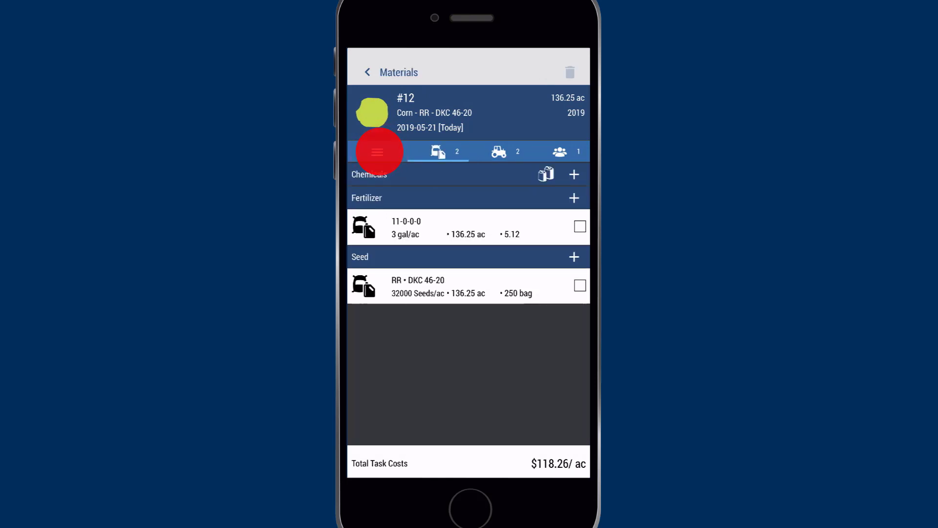
{"action": "left_click", "coordinate": [379, 151]}
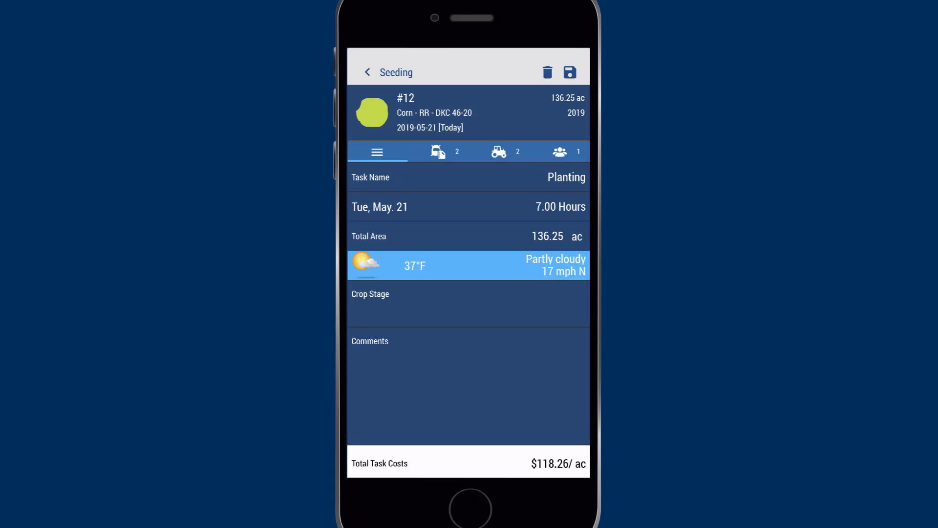
Save the Planting record and return to field #12's overview.
{"action": "left_click", "coordinate": [570, 73]}
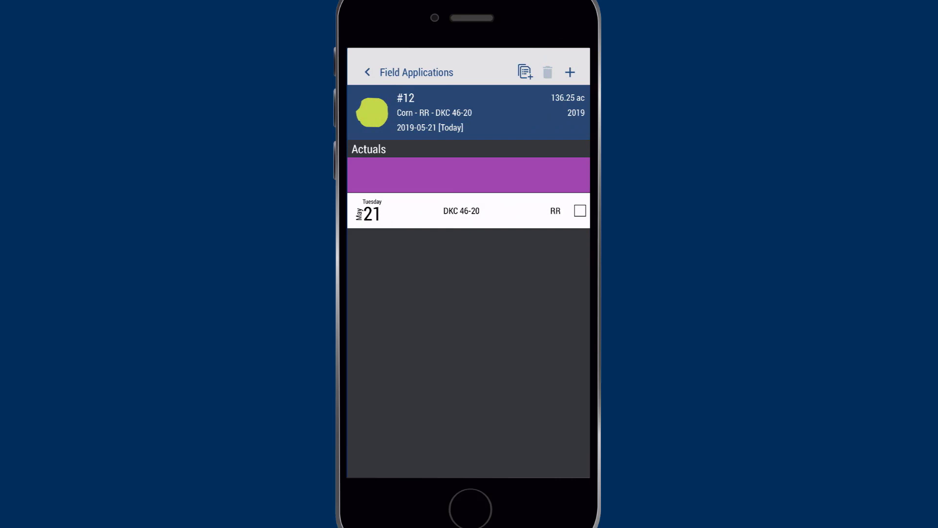
{"action": "left_click", "coordinate": [389, 72]}
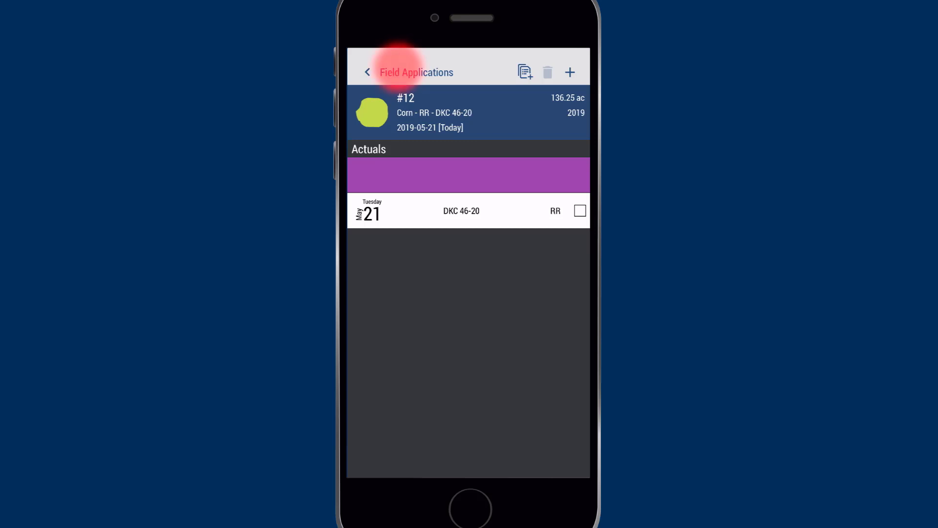